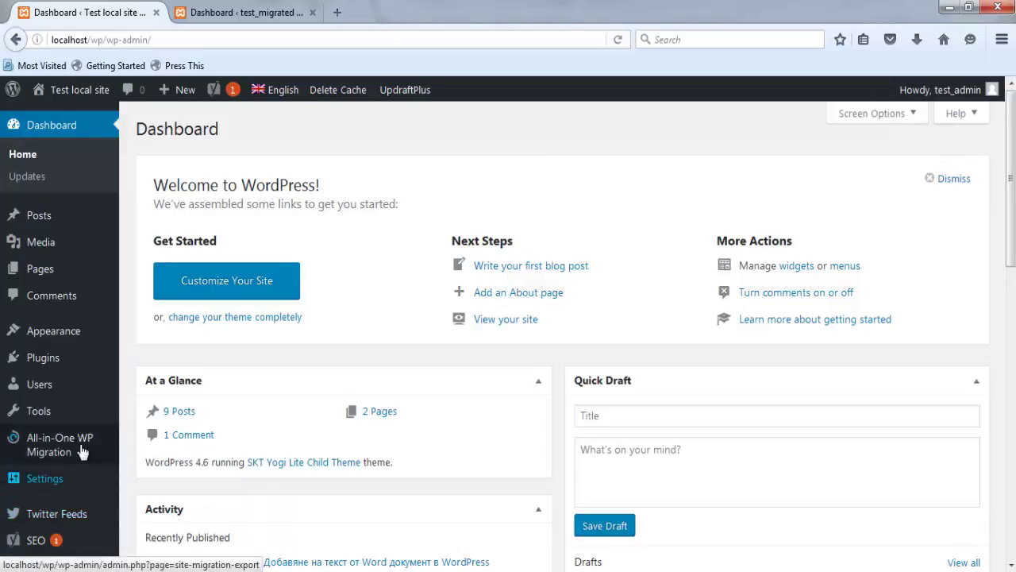
- In the test_migrated site, list All Posts (only Hello world!), then All Pages (only Sample Page)
mouse_move(82, 451)
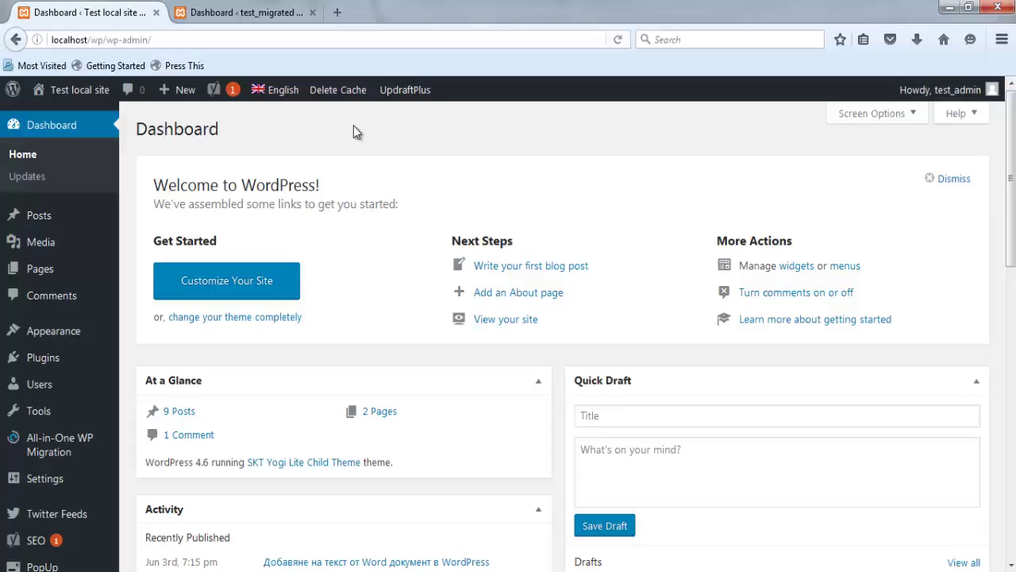
key(ctrl+Tab)
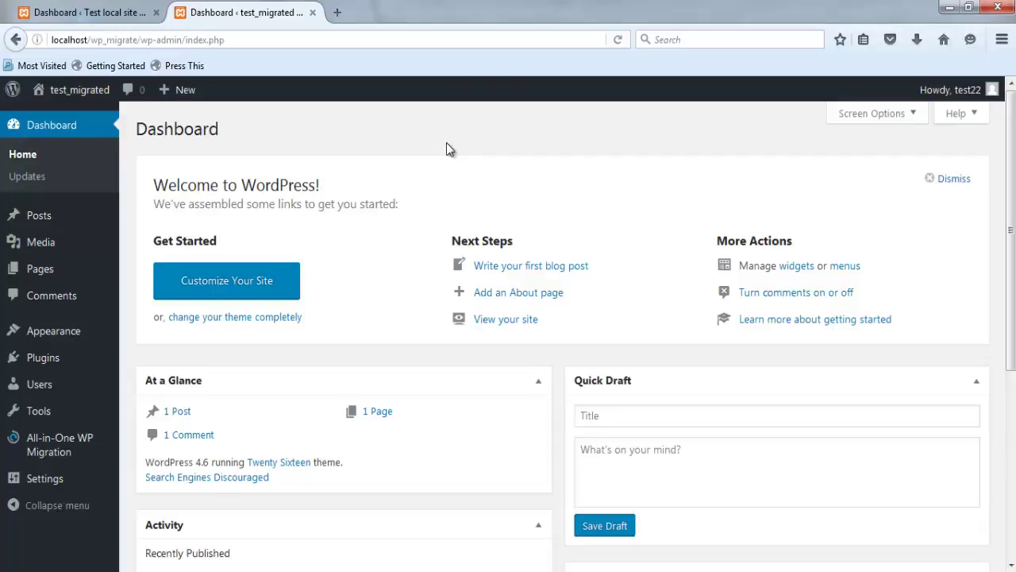
mouse_move(87, 99)
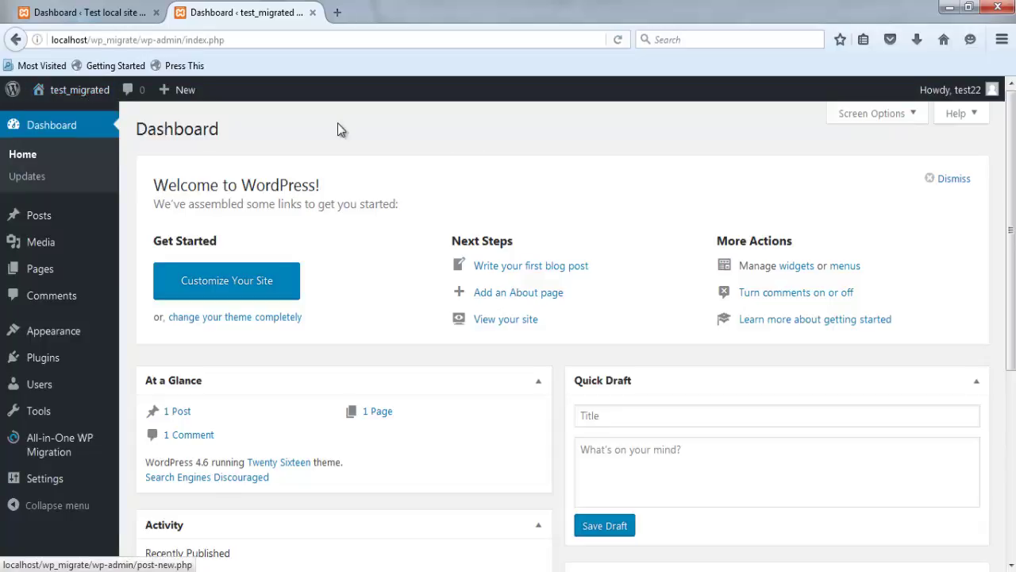
mouse_move(946, 92)
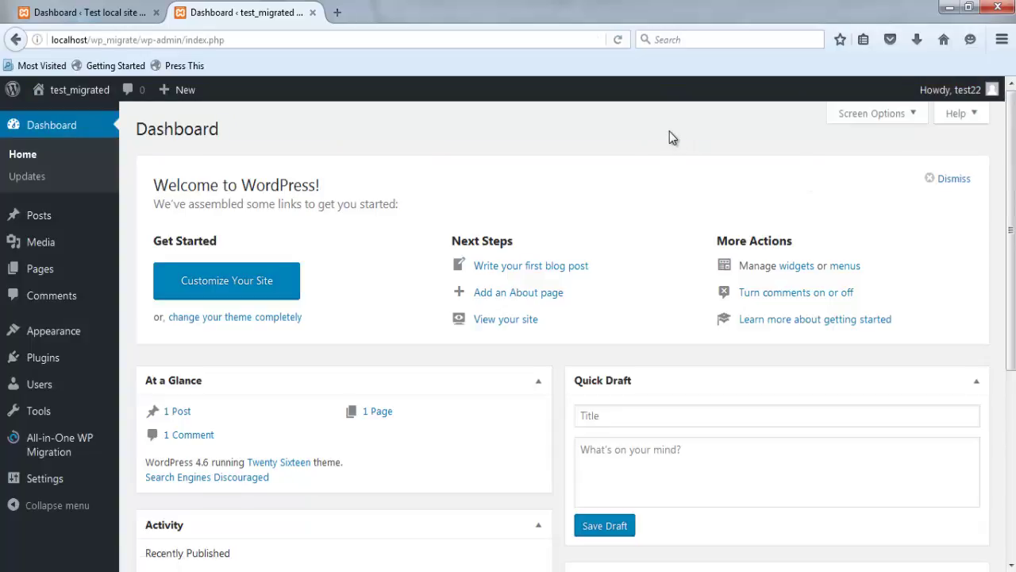
mouse_move(64, 215)
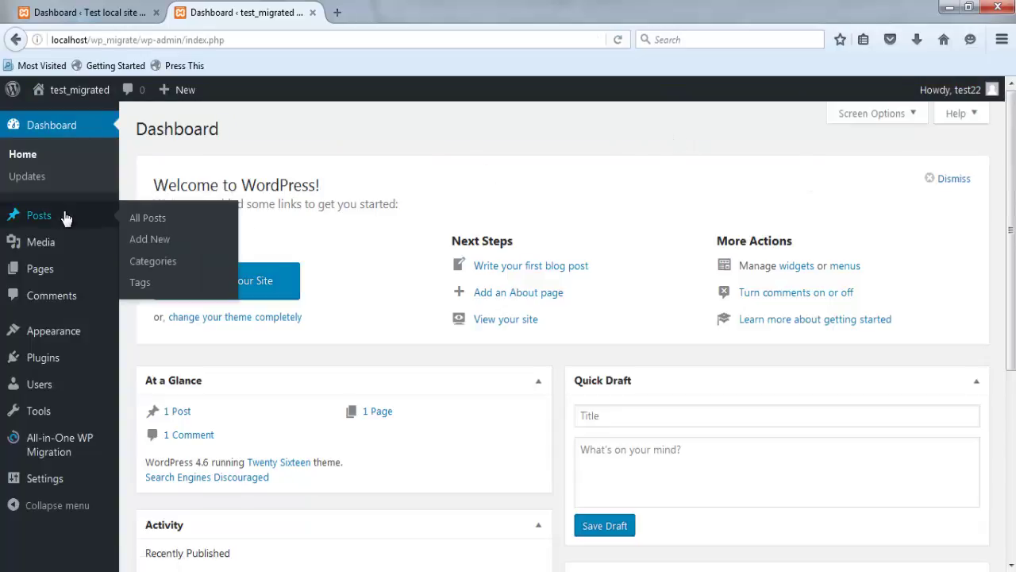
click(148, 222)
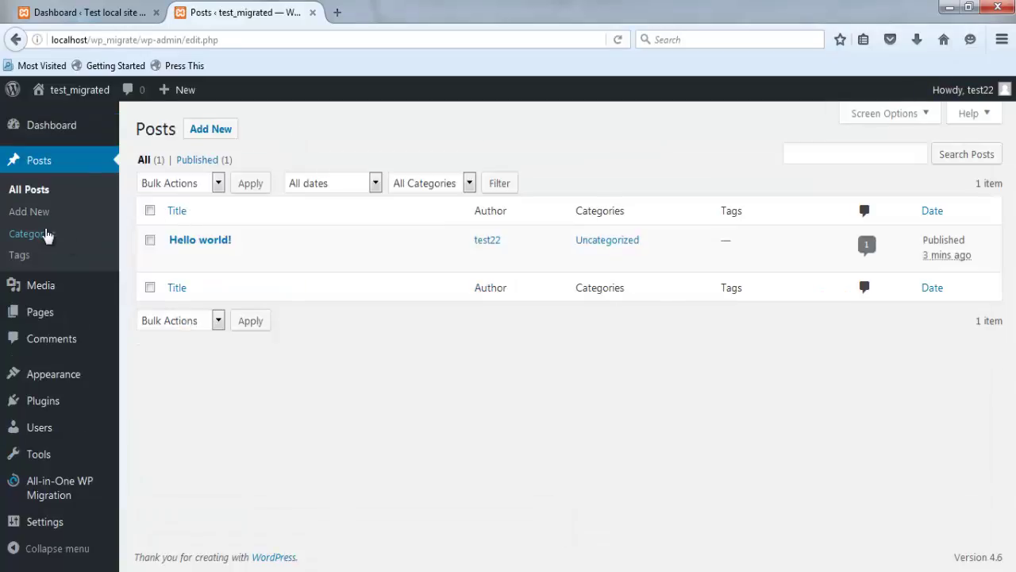
mouse_move(111, 317)
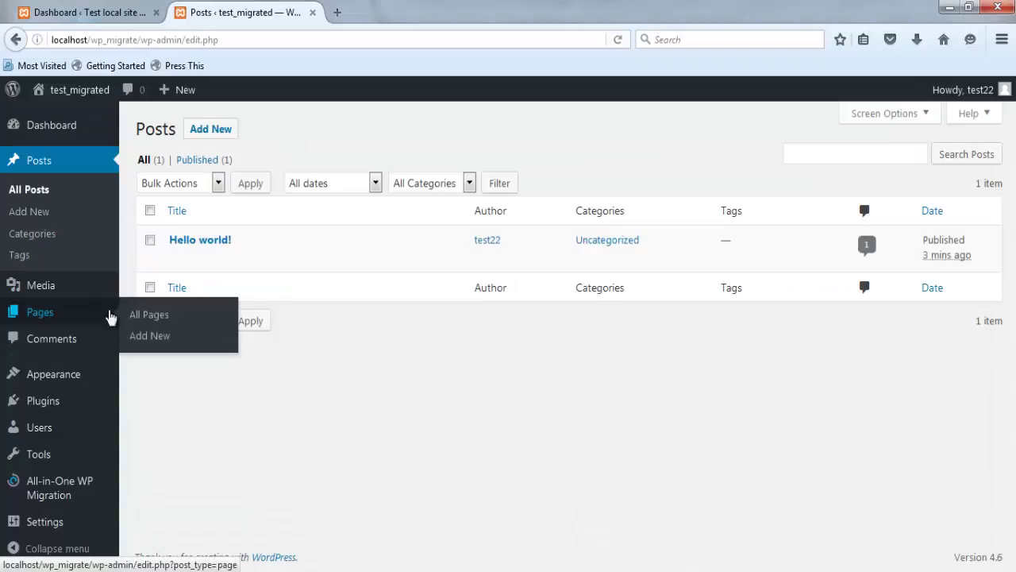
click(159, 315)
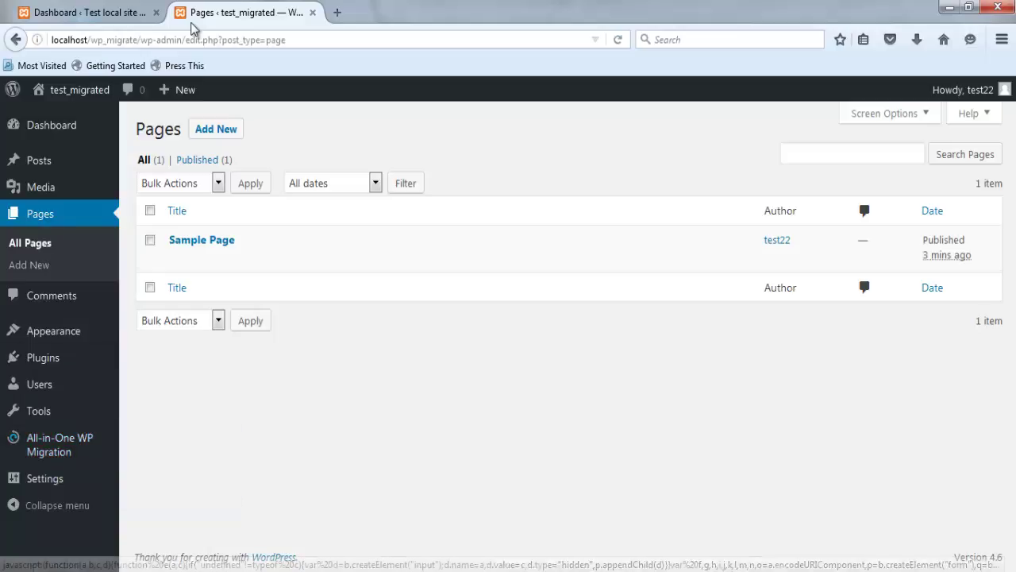
- Compare with test_migrated's pages, then return to the Test local site dashboard showing 9 posts and 2 pages
click(100, 6)
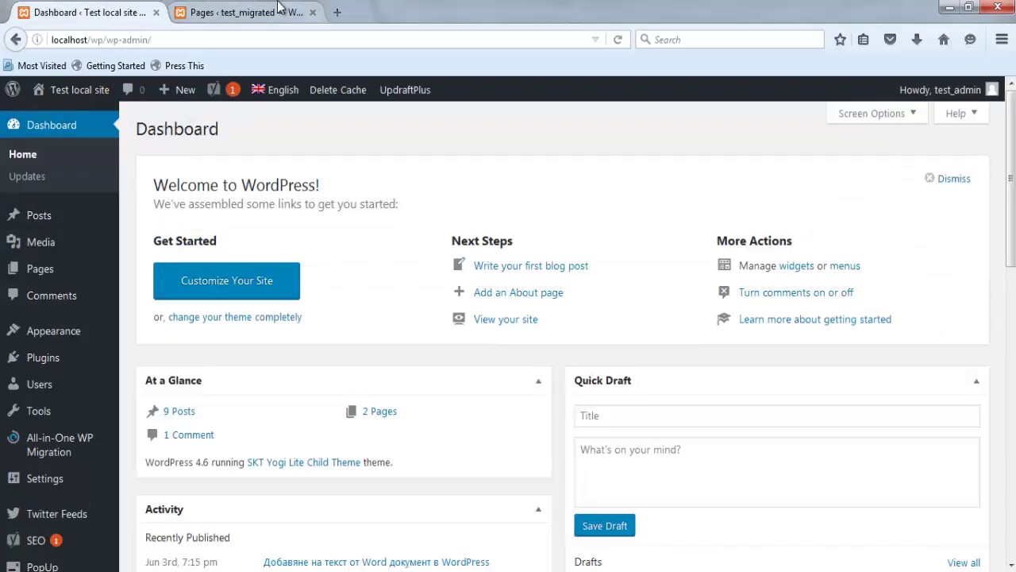
click(280, 10)
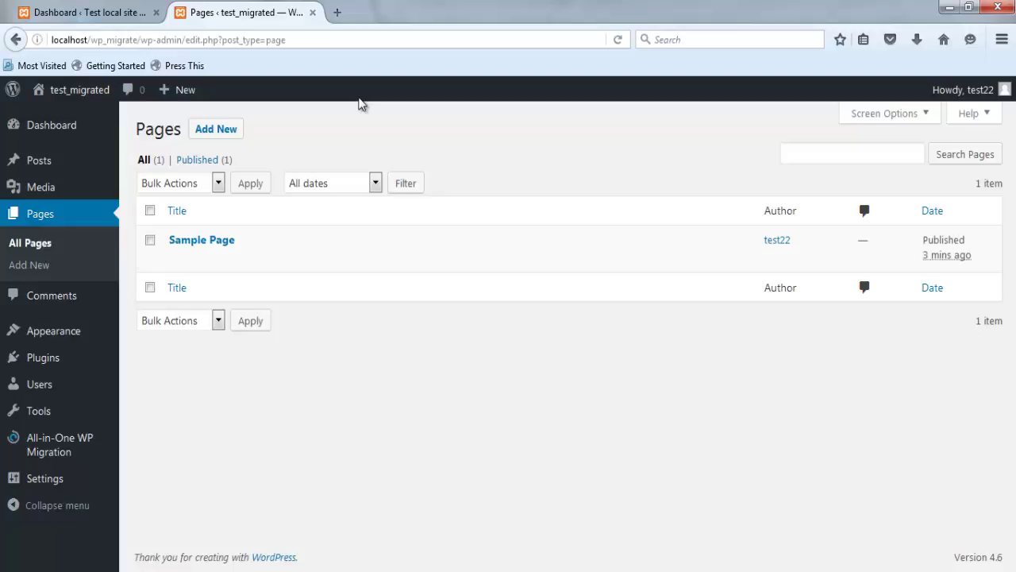
click(147, 12)
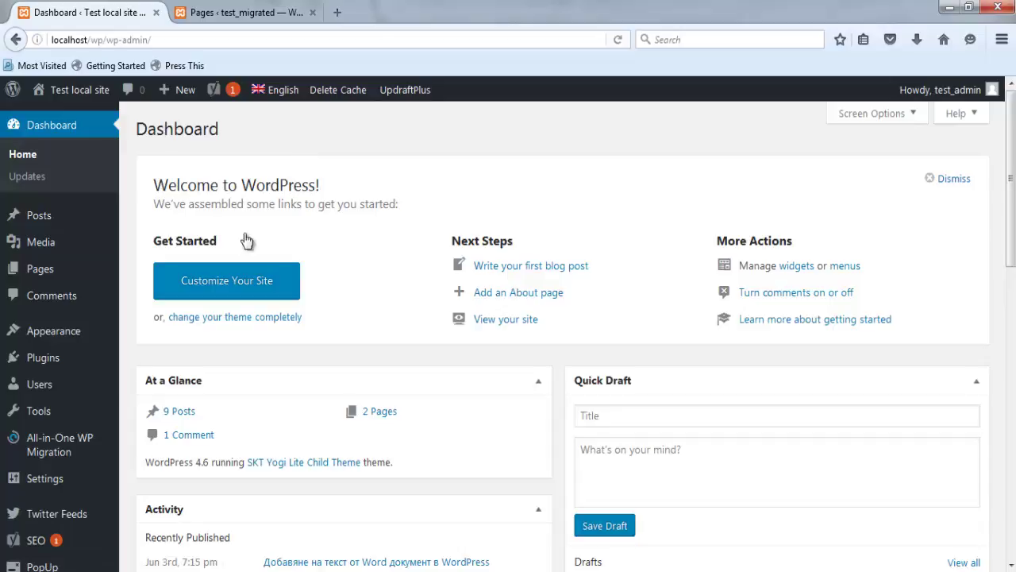
mouse_move(46, 451)
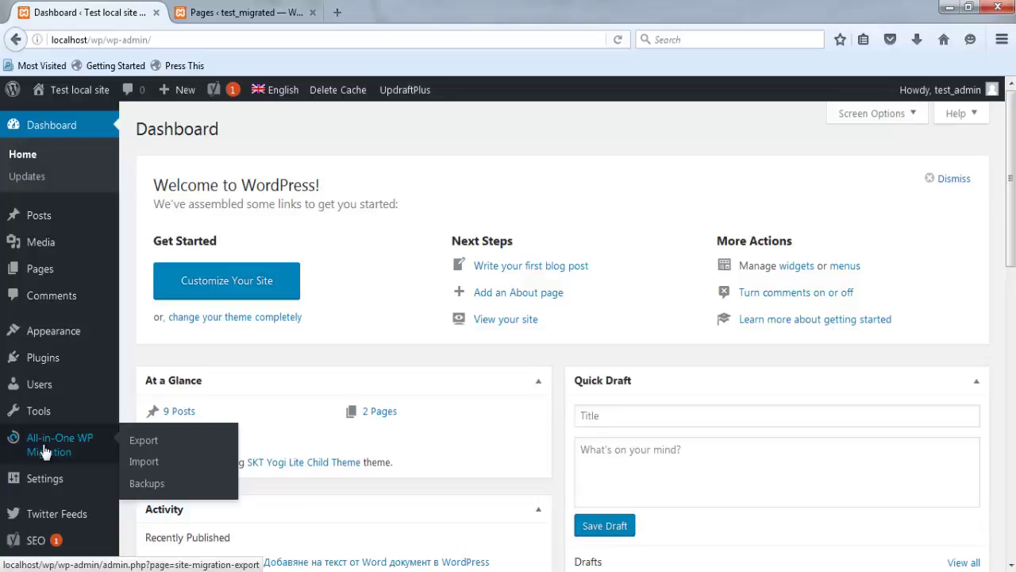
- Open the local site's All-in-One WP Migration Export page and expand the EXPORT TO destinations and advanced options
click(46, 451)
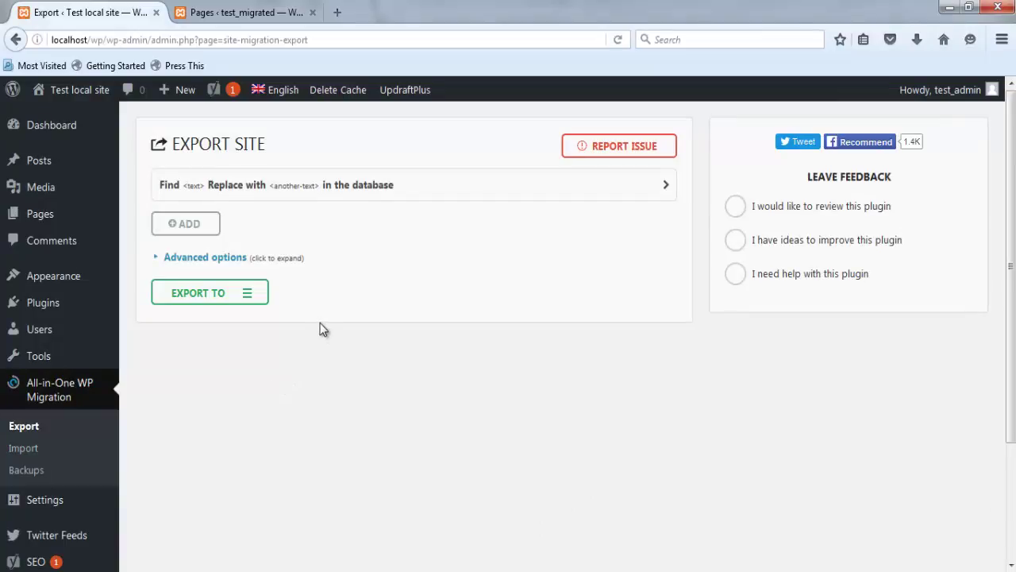
click(258, 298)
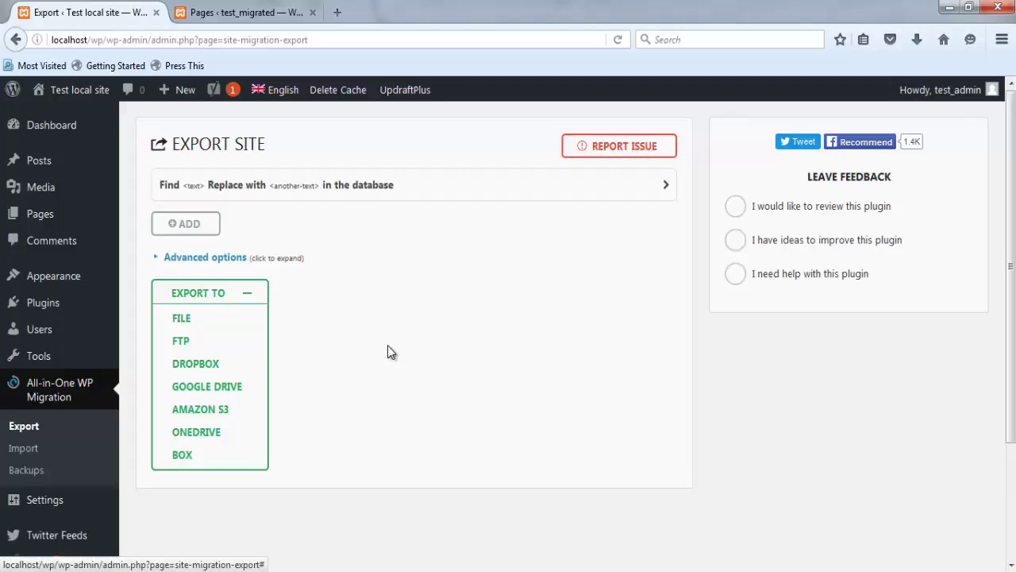
click(159, 259)
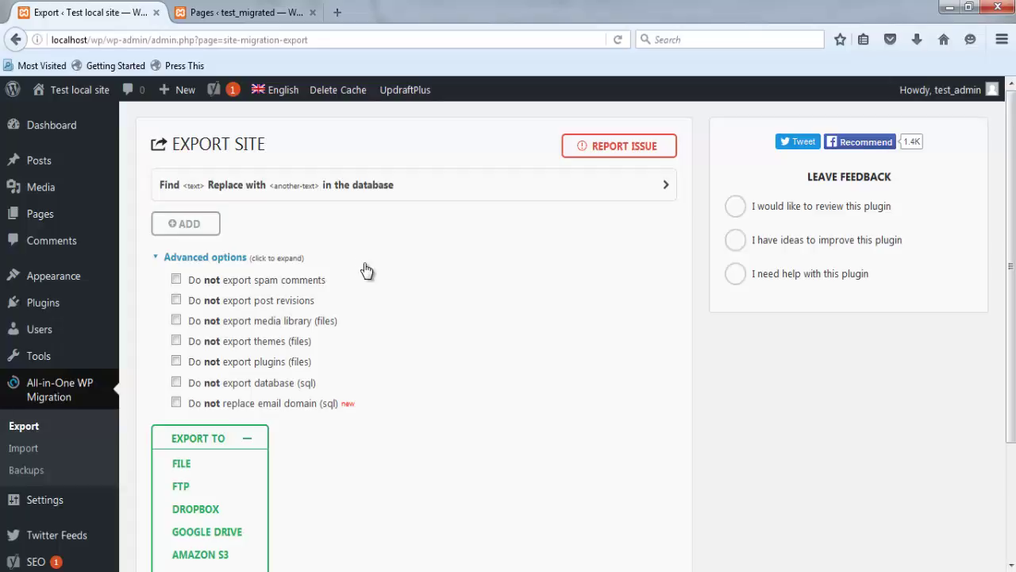
- Export the entire Test local site to a 94 MB .wpress file and download it
click(156, 257)
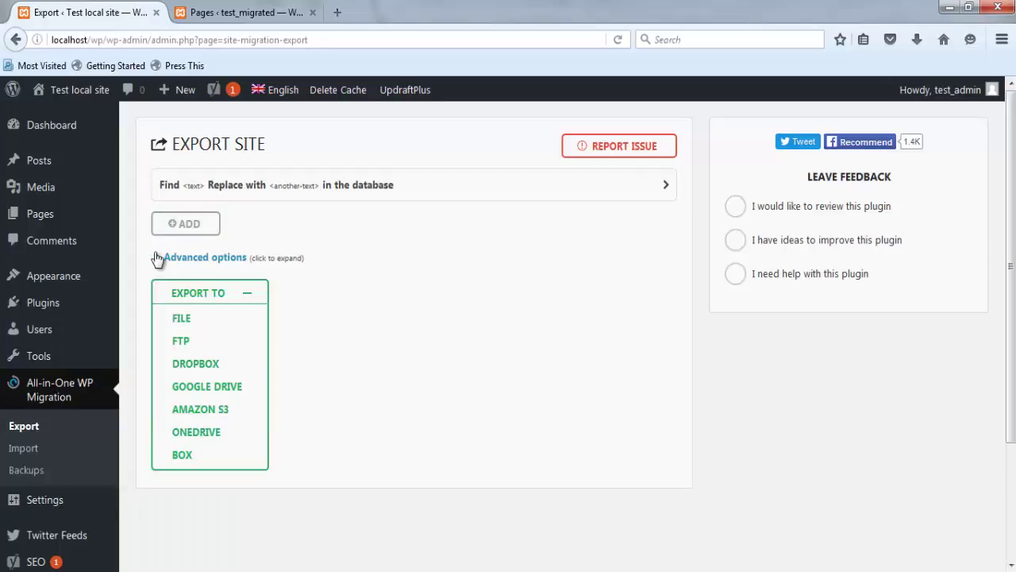
click(156, 257)
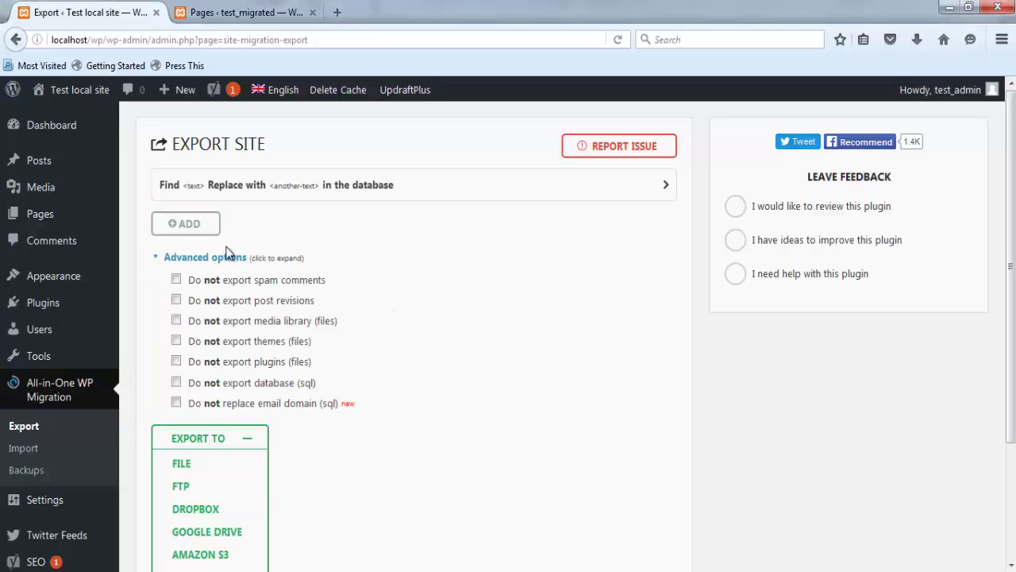
click(156, 259)
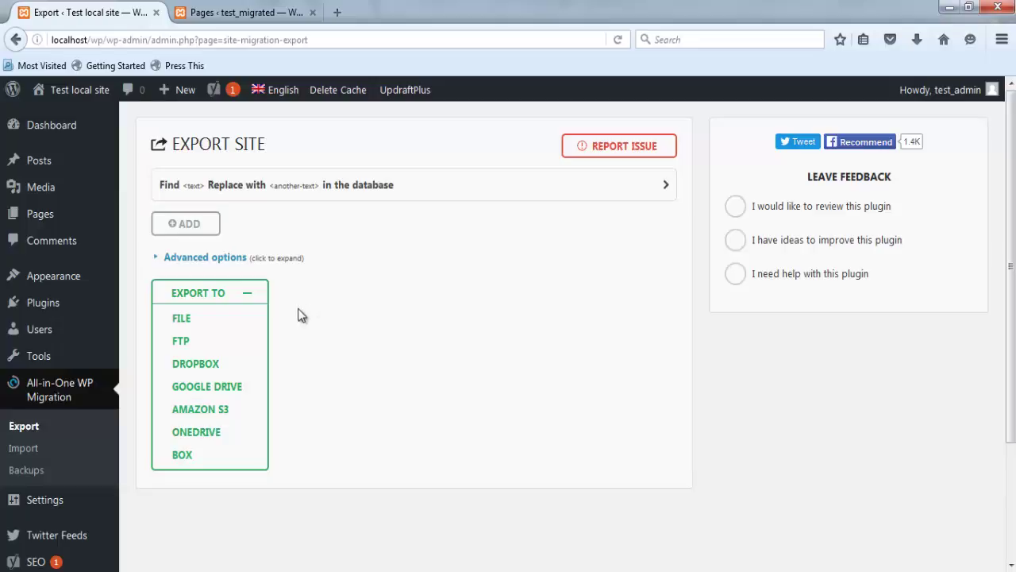
click(181, 318)
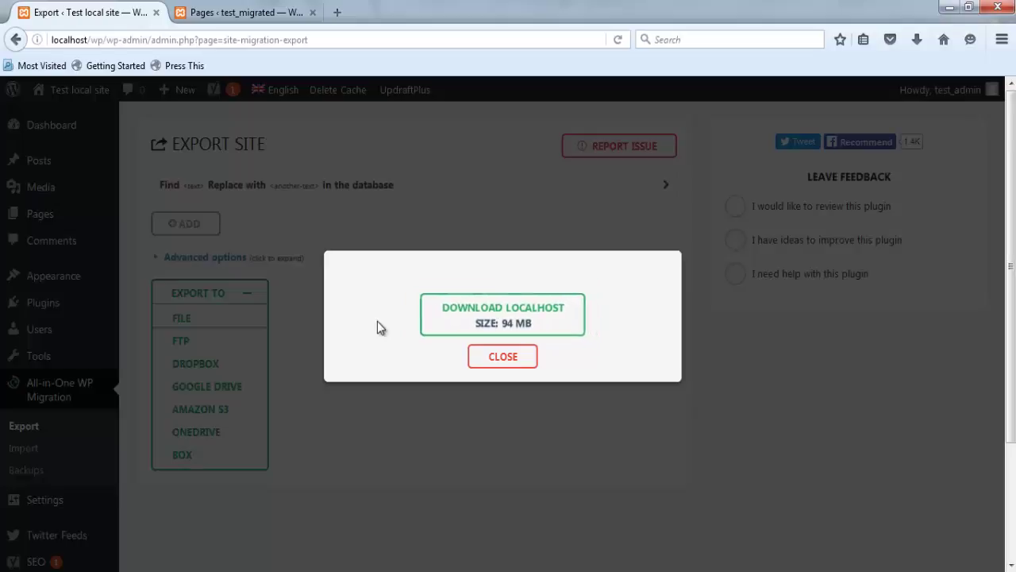
click(445, 324)
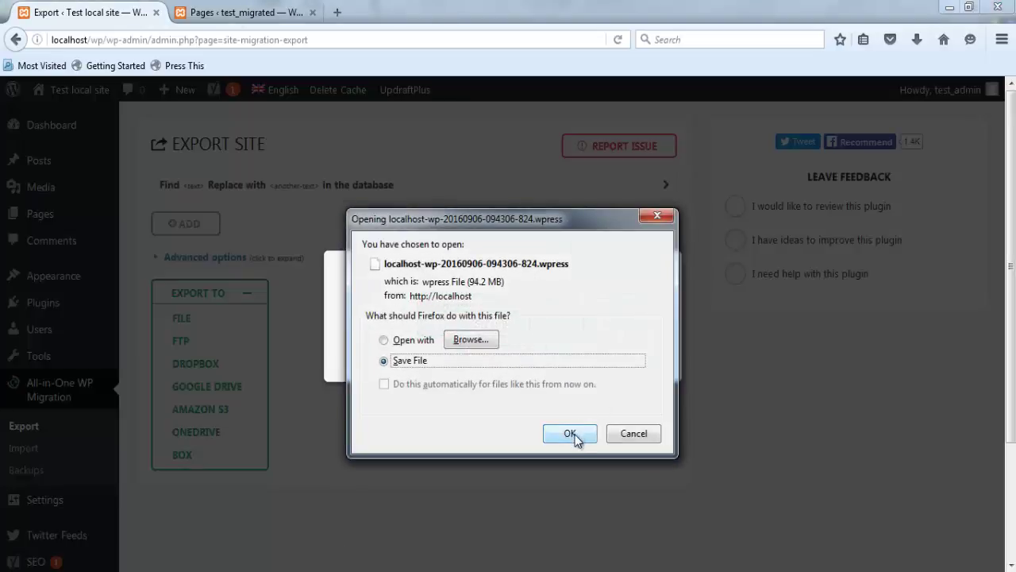
- Save the .wpress backup to D:\Downloads and close the export popup
click(575, 434)
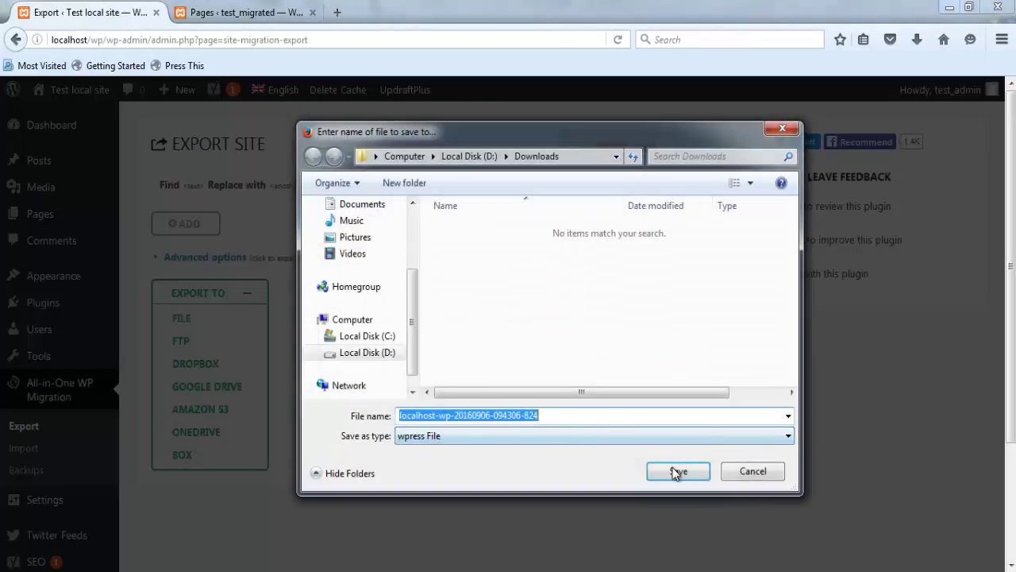
click(673, 471)
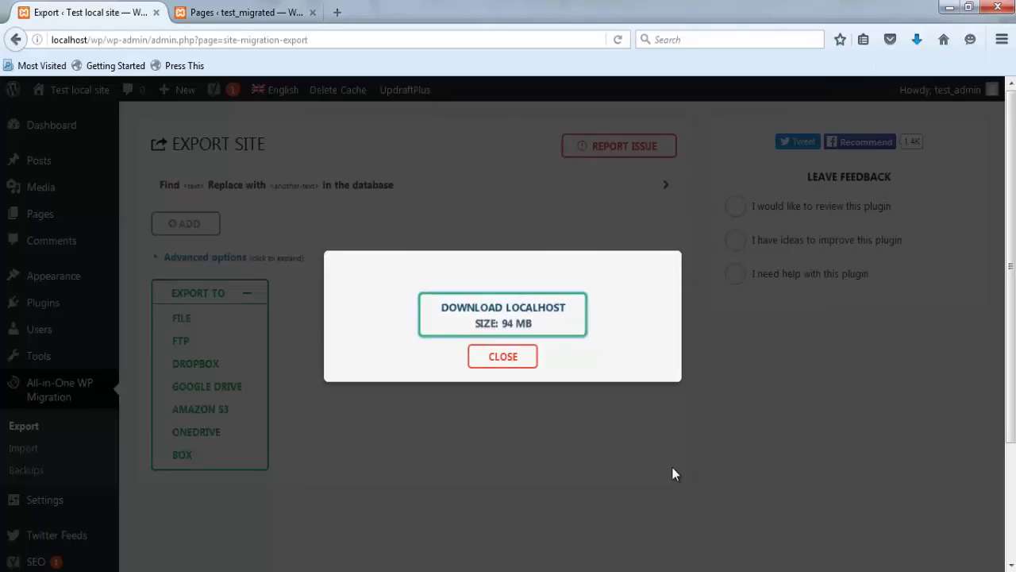
click(512, 361)
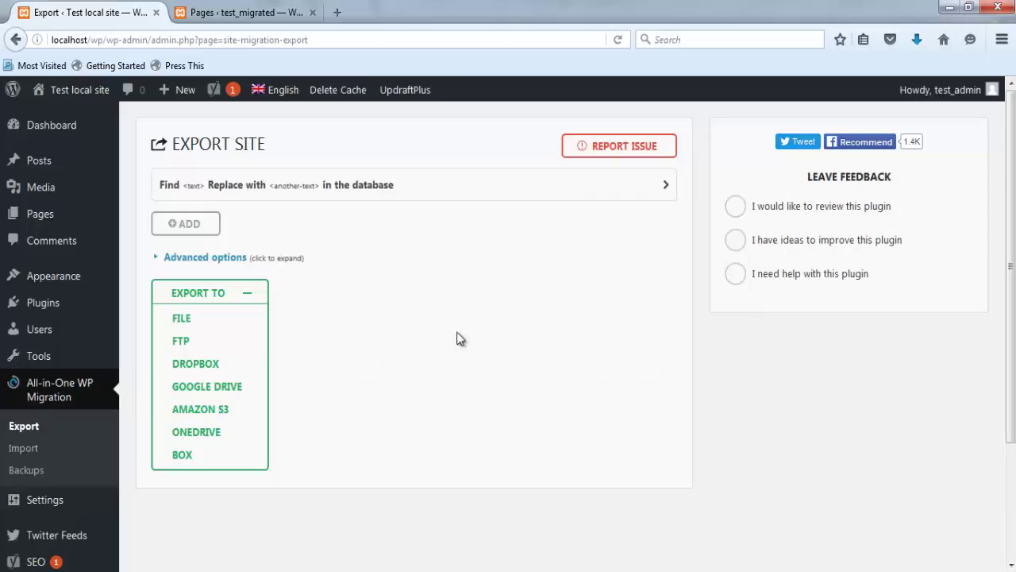
- Show the All-in-One WP Migration Backups list with the 94.16 MB .wpress backup
click(26, 471)
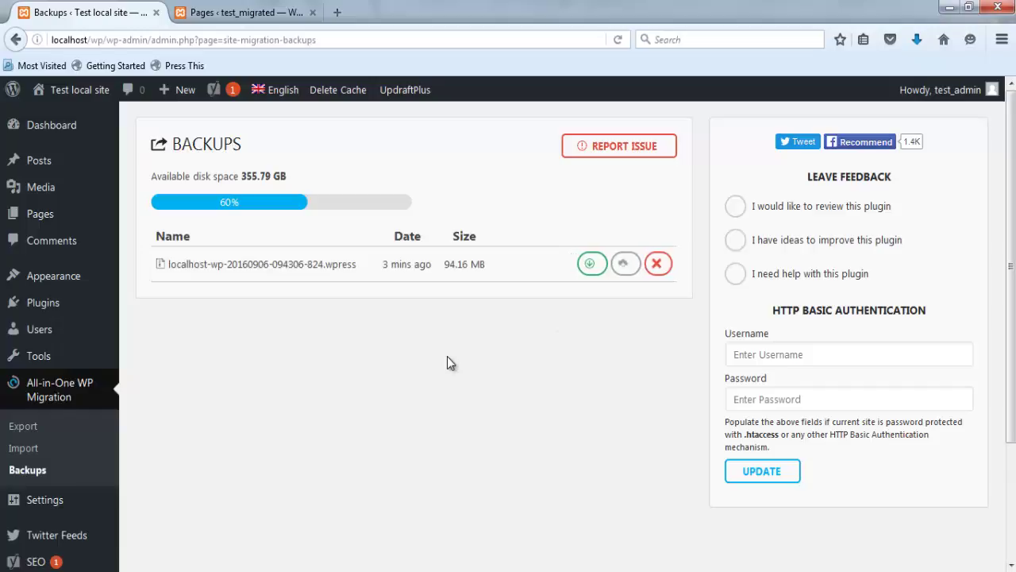
- Compare the test_migrated front end with the Test local site's homepage, then return to test_migrated
click(254, 15)
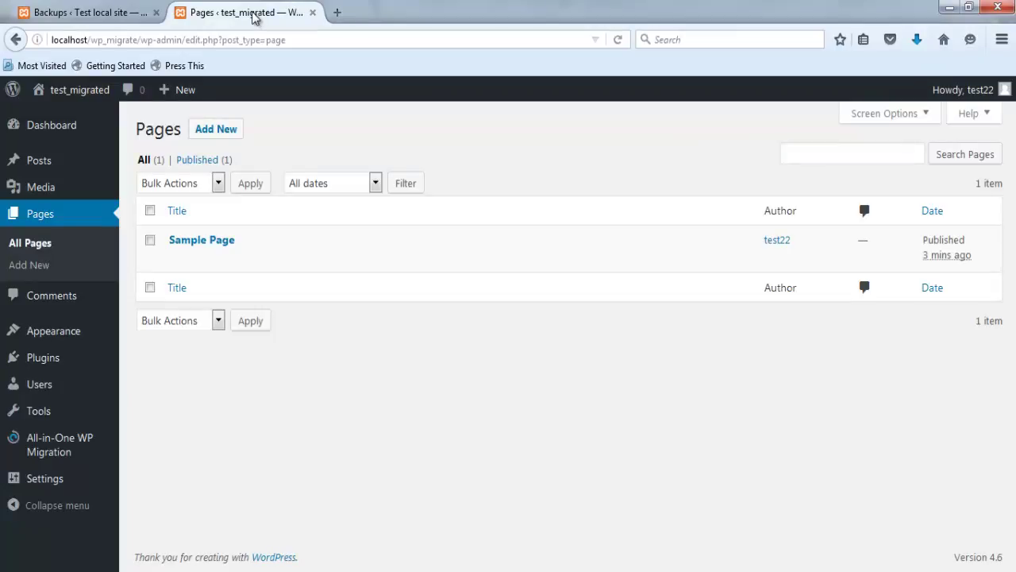
click(38, 89)
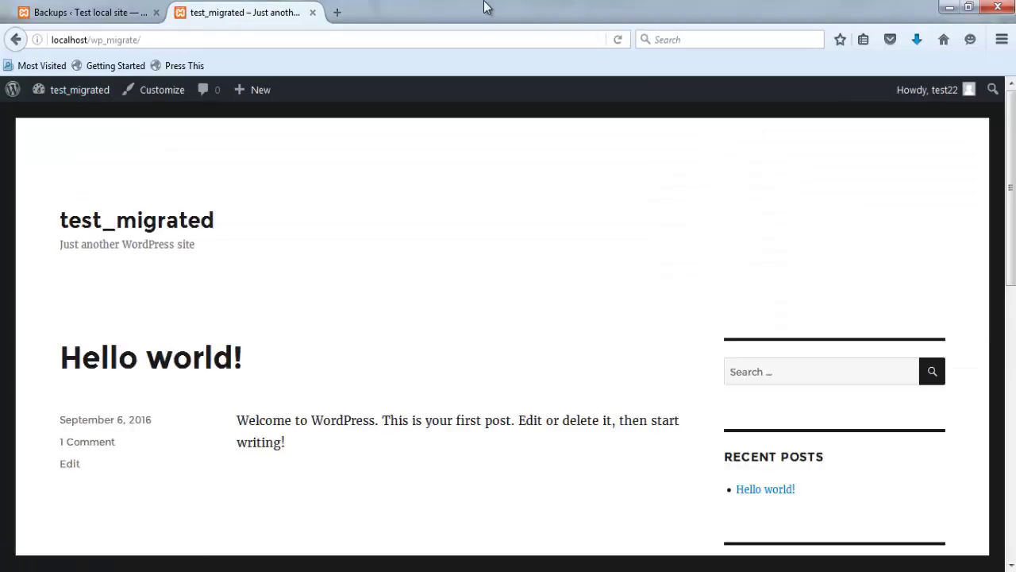
click(89, 10)
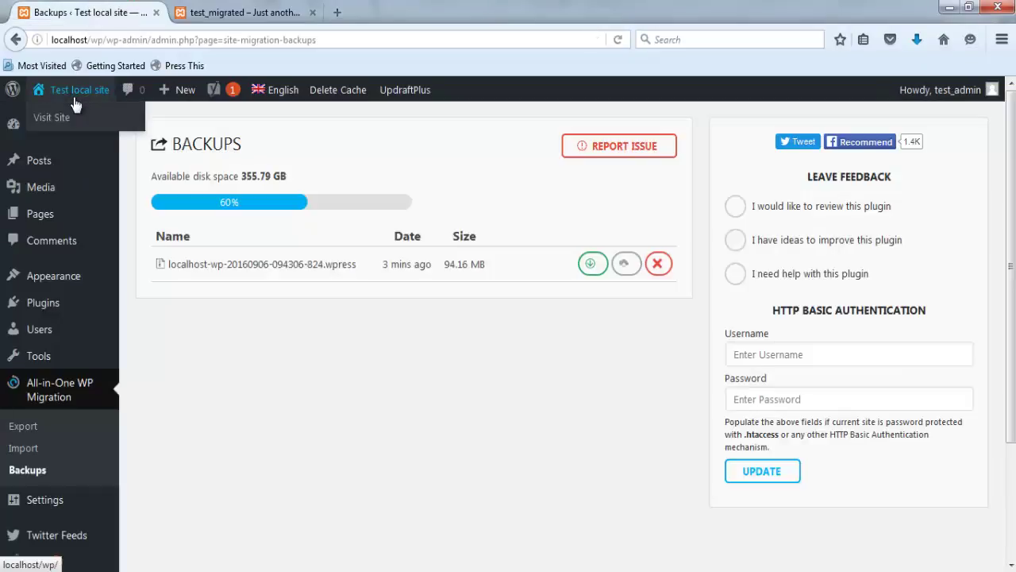
click(76, 101)
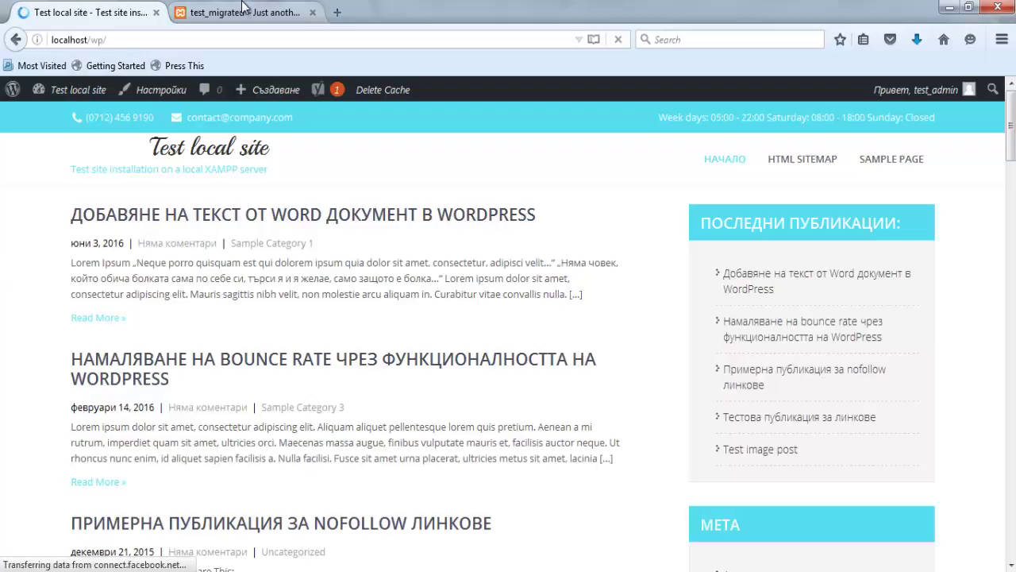
click(242, 9)
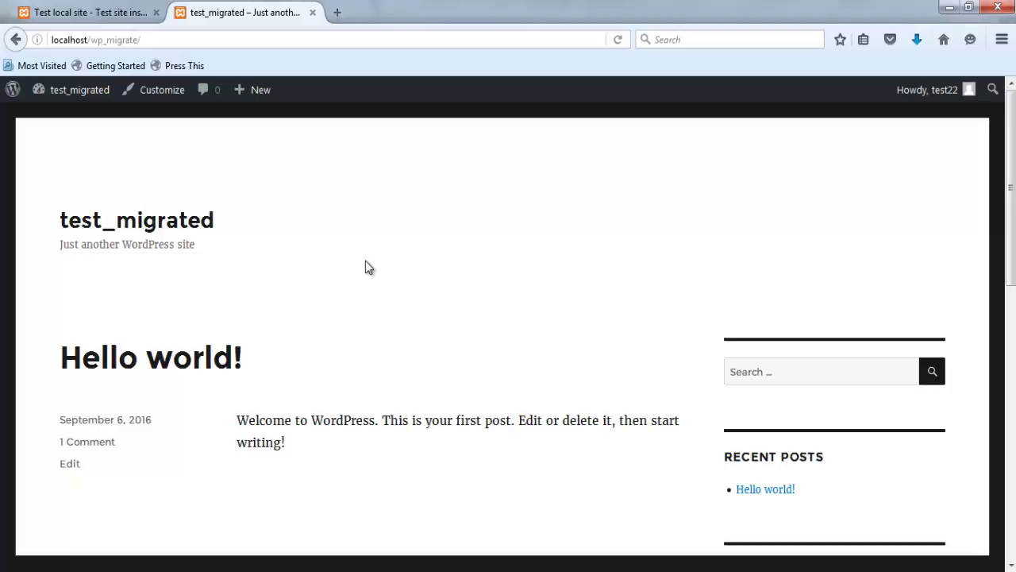
- Go to the test_migrated dashboard and open All-in-One WP Migration > Import (512 MB upload limit)
click(92, 90)
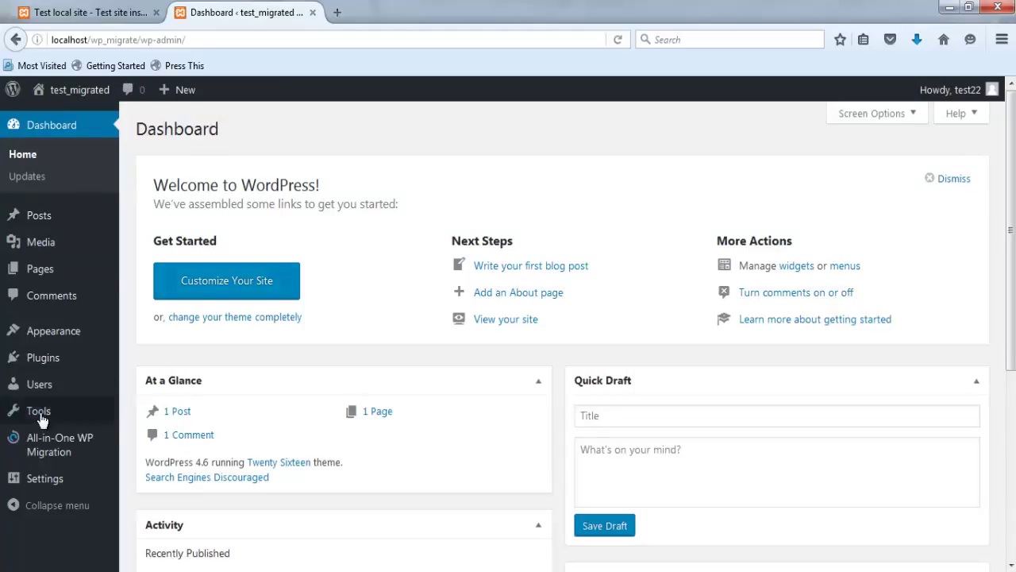
click(58, 451)
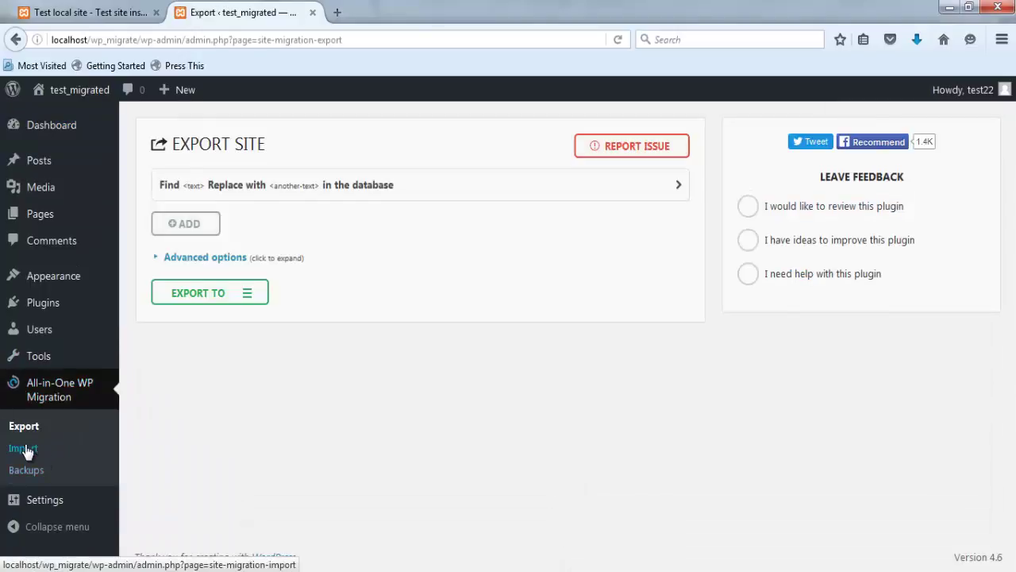
click(23, 449)
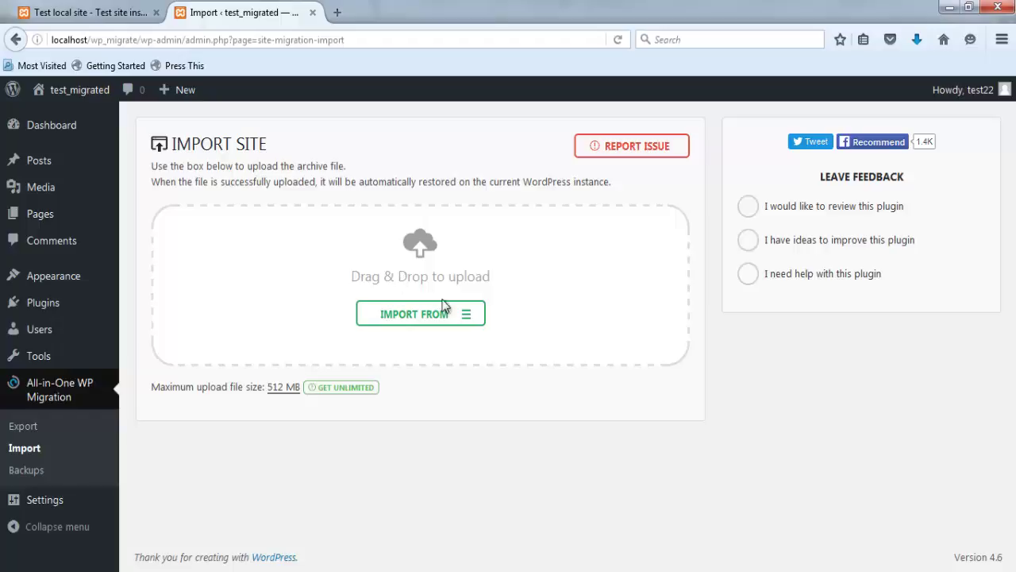
click(469, 318)
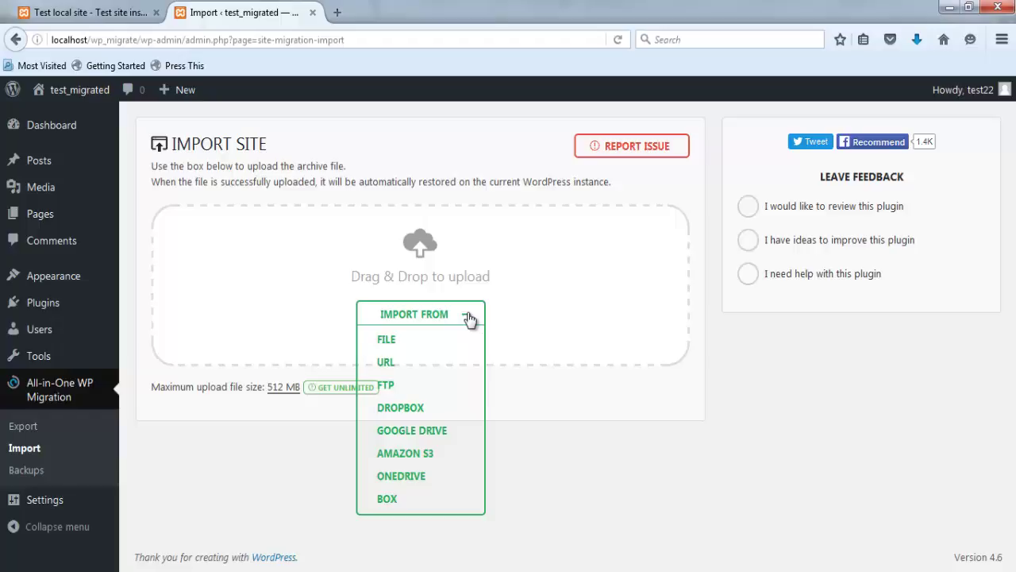
click(469, 318)
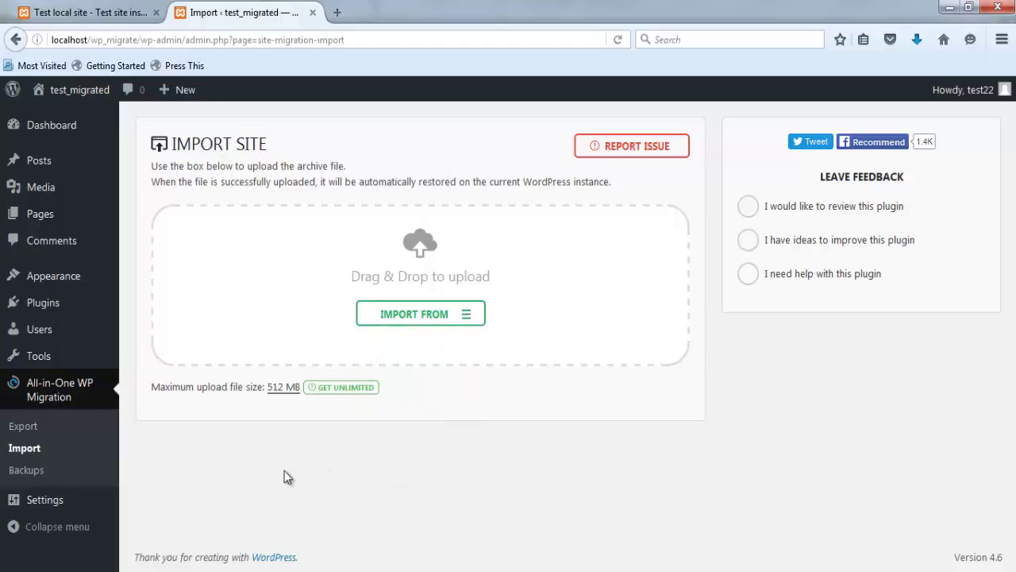
key(alt+Tab)
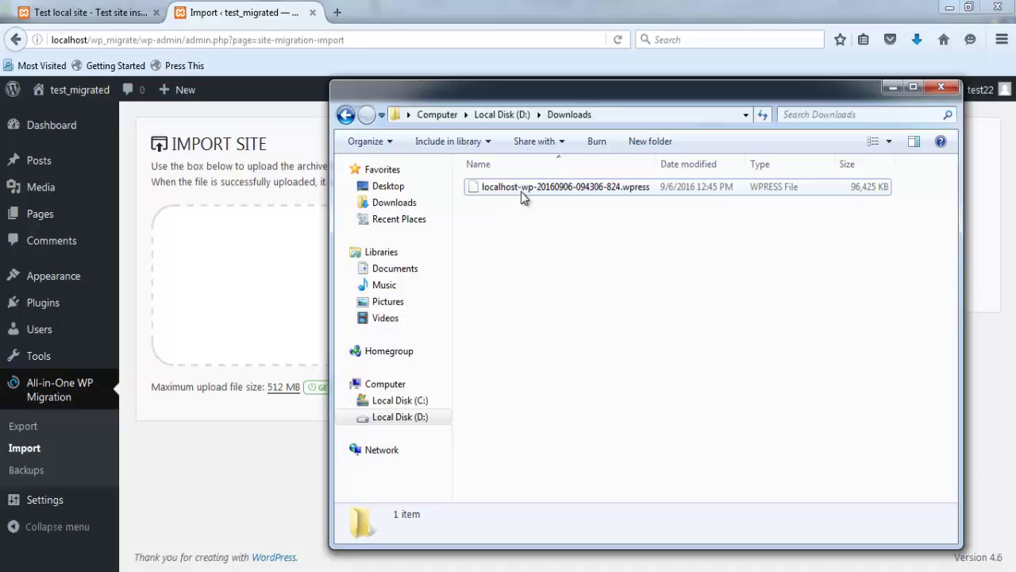
drag(519, 188, 286, 283)
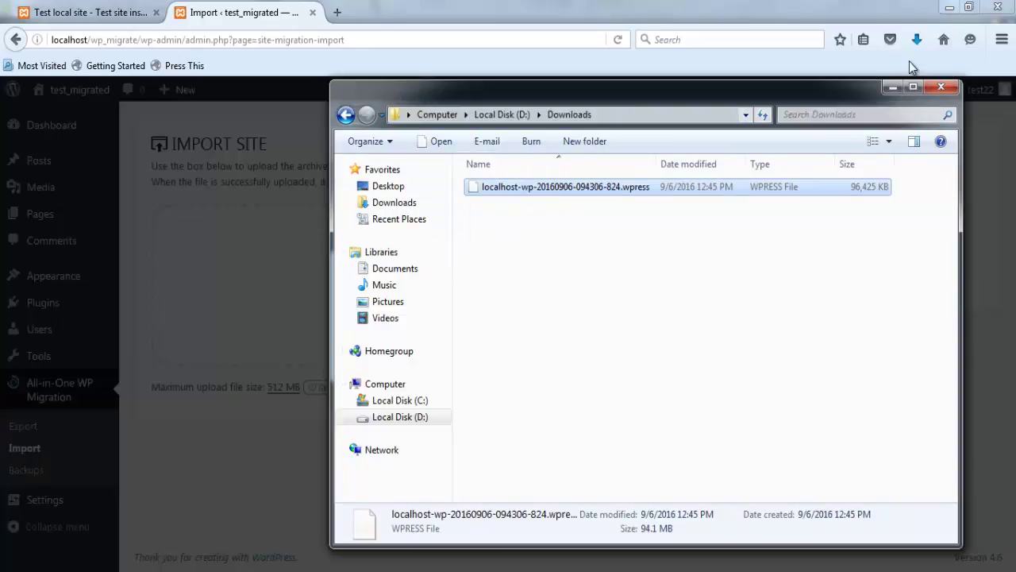
click(892, 86)
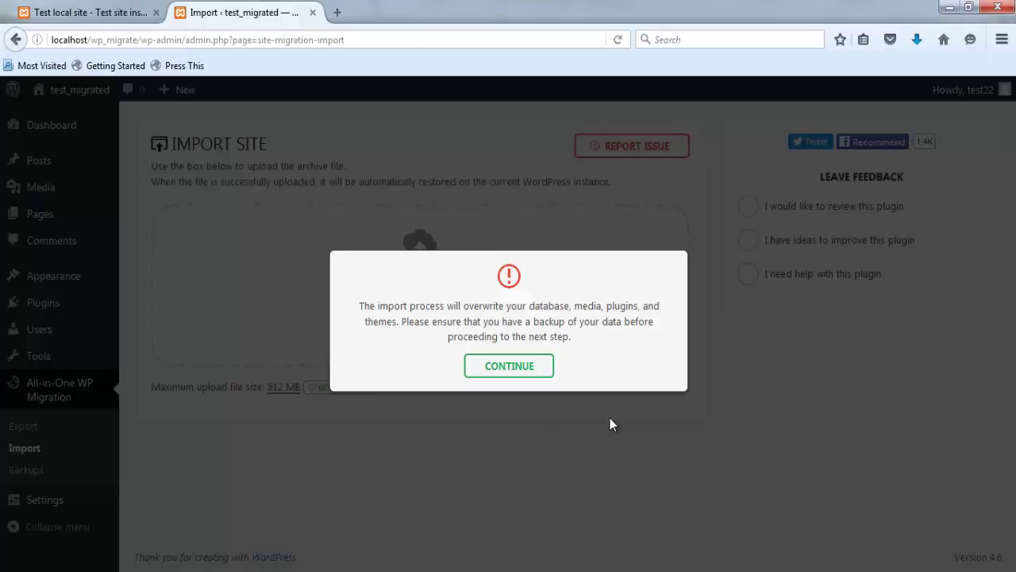
- After the upload finishes, accept the overwrite warning so the backup imports into test_migrated
click(517, 365)
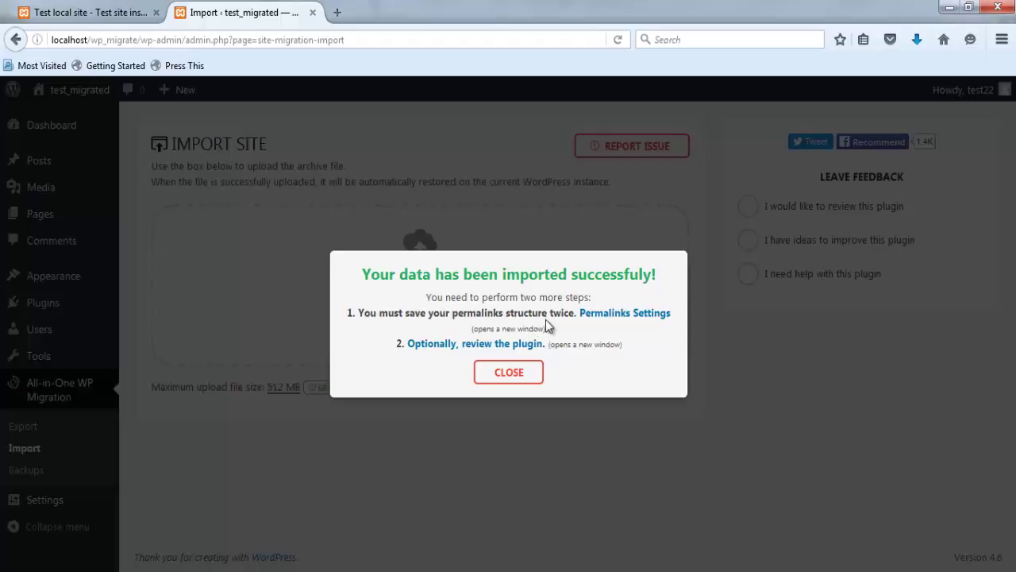
- After the import success message appears, follow its Permalinks Settings link to the login page
click(606, 315)
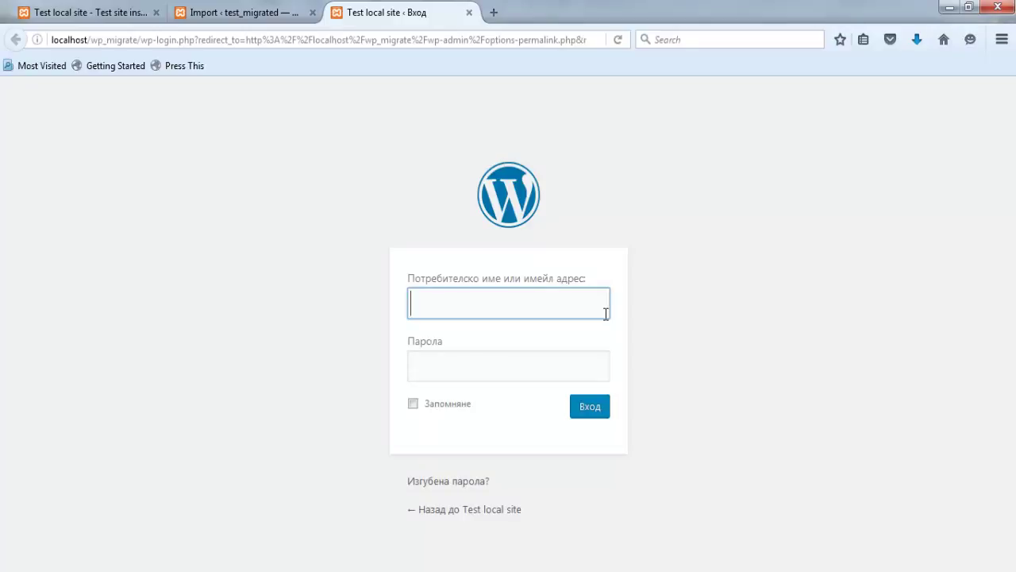
- Log in as the suggested test_admin user with the account password
text(te)
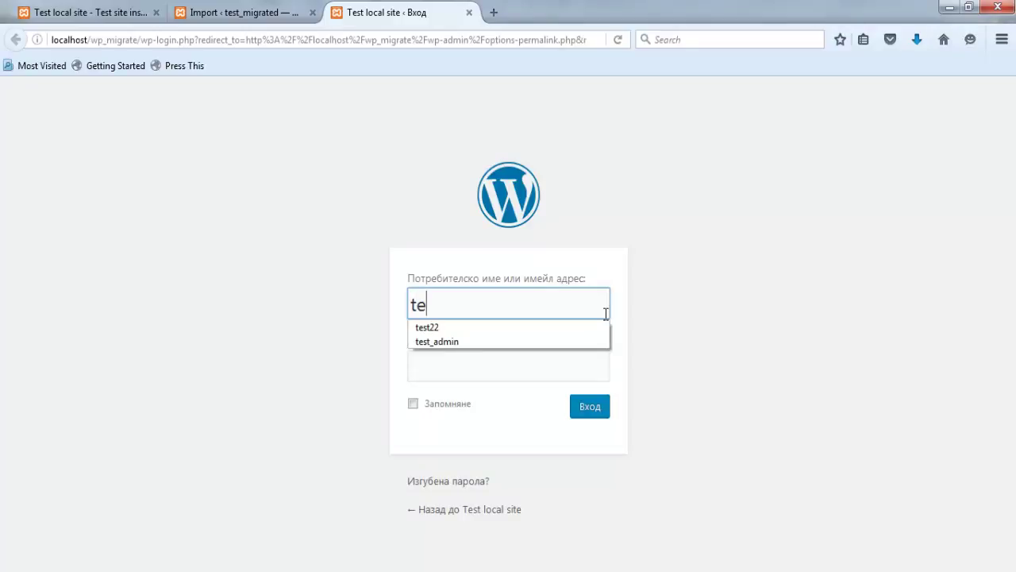
key(Down)
key(Down)
key(Return)
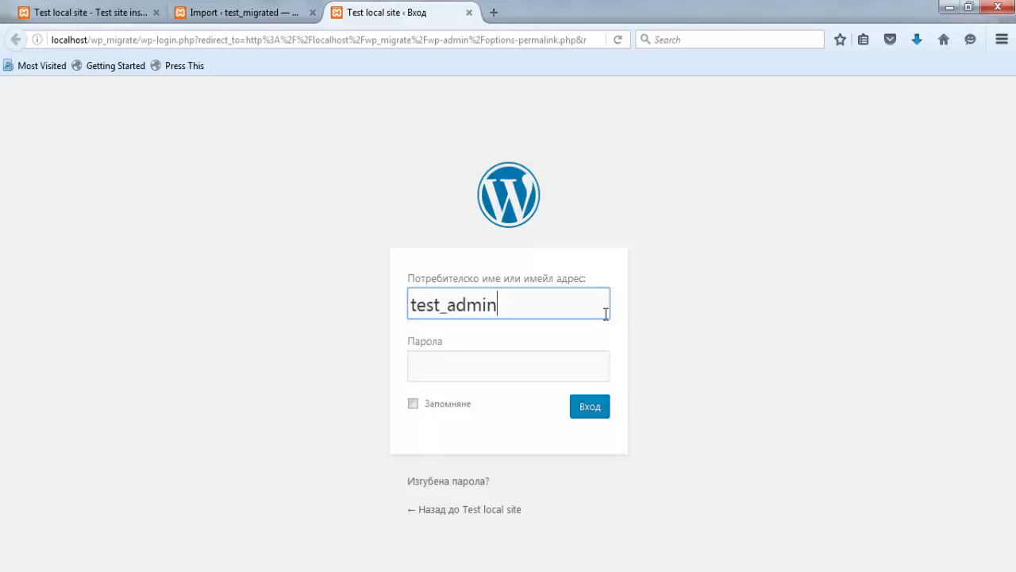
key(Tab)
text(123)
key(Return)
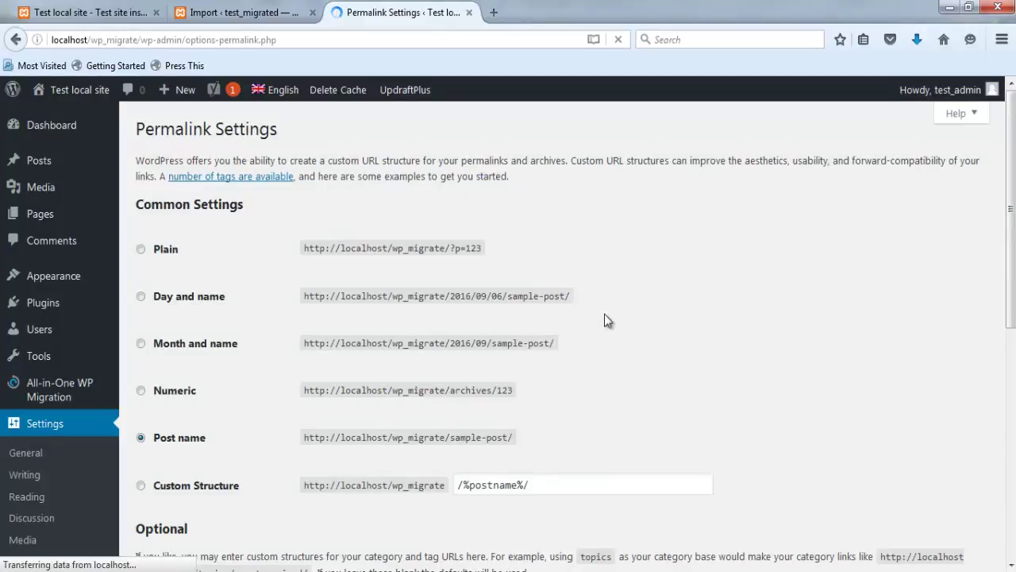
- Save Post name permalinks twice until 'Permalink structure updated' is confirmed
scroll(604, 313, down, 4)
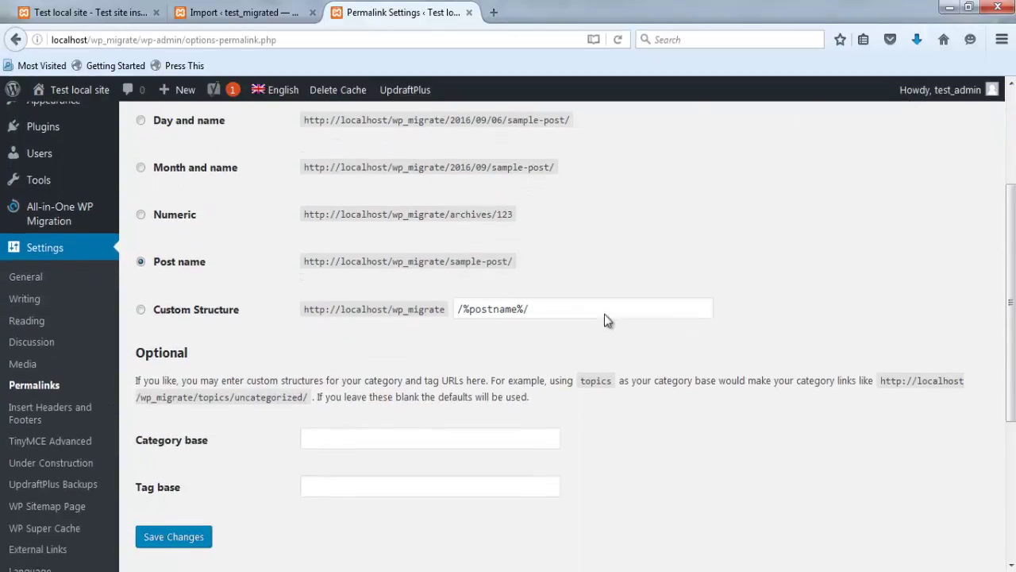
scroll(600, 312, down, 2)
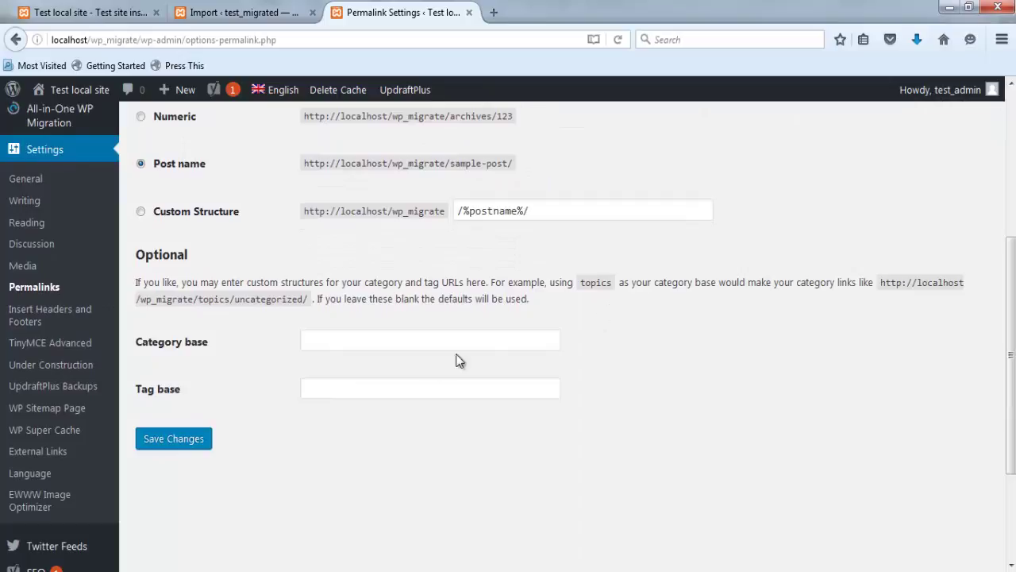
click(198, 440)
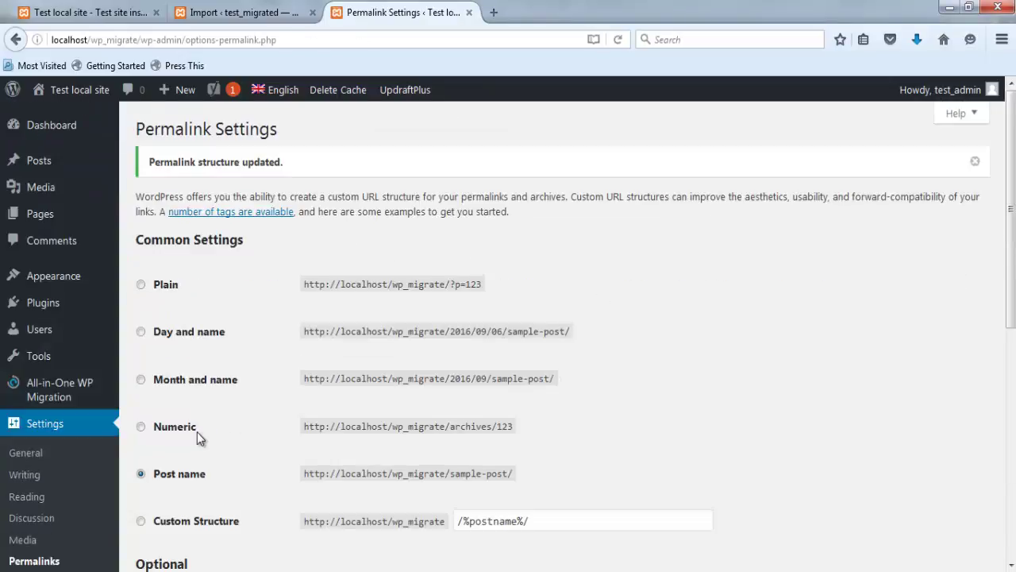
scroll(267, 306, down, 10)
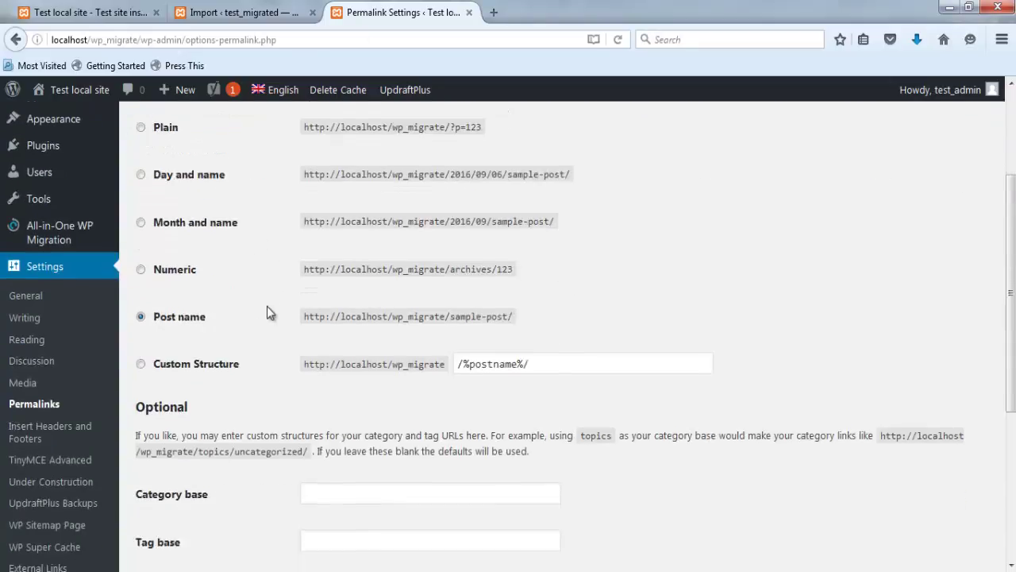
click(179, 320)
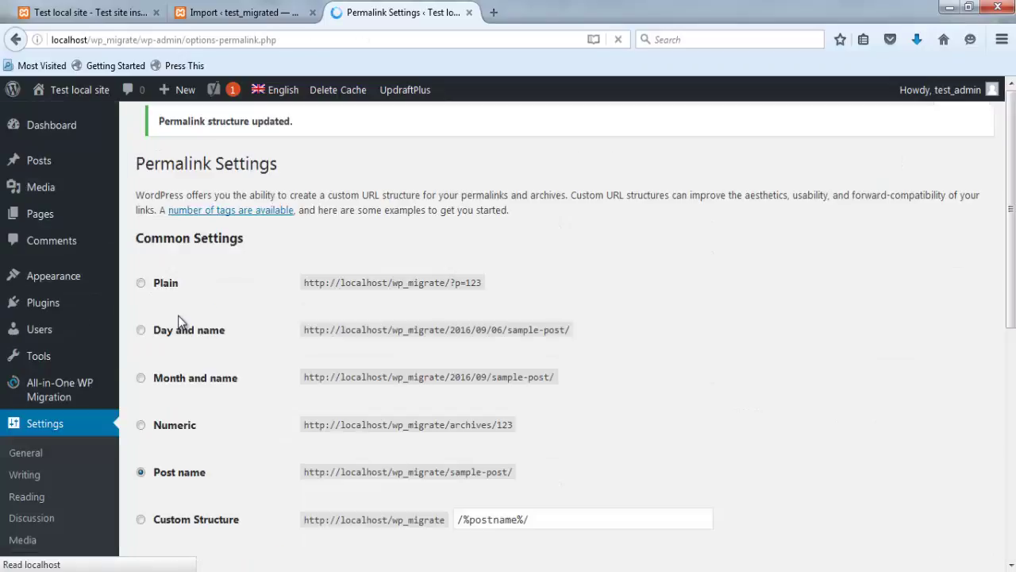
- Review the 22 installed plugins, then visit the migrated site's front page from the admin bar
mouse_move(92, 303)
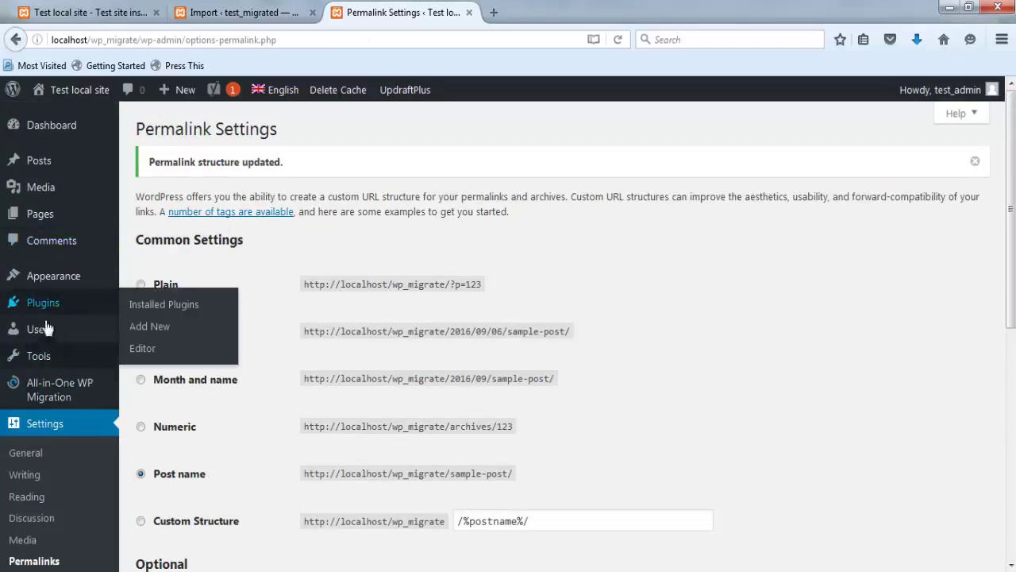
click(147, 312)
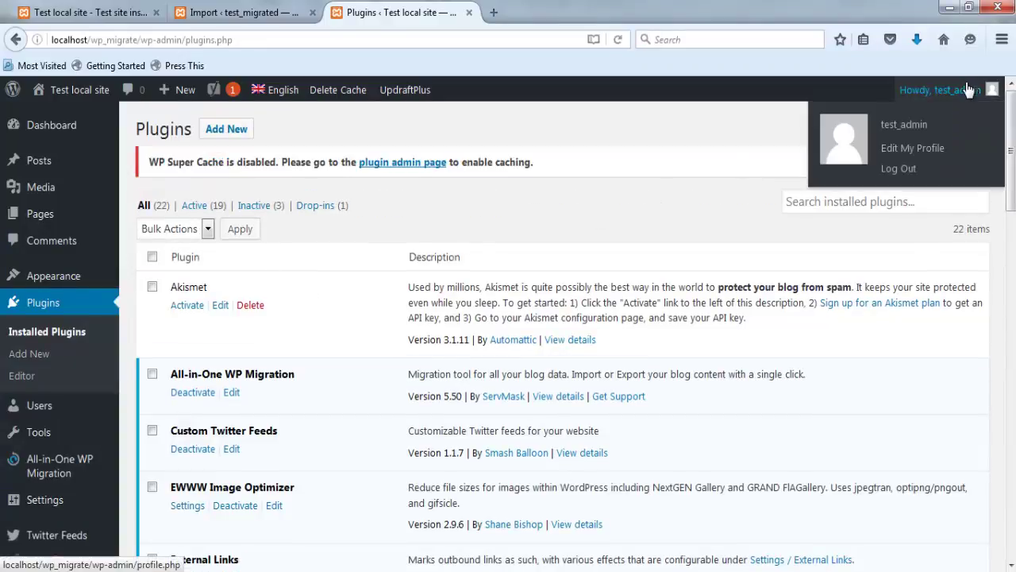
click(74, 95)
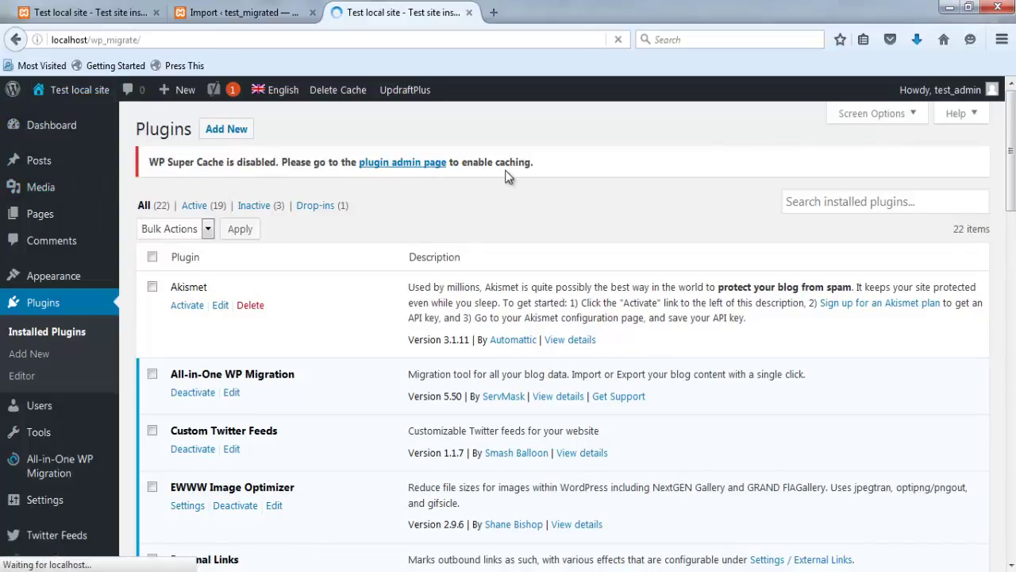